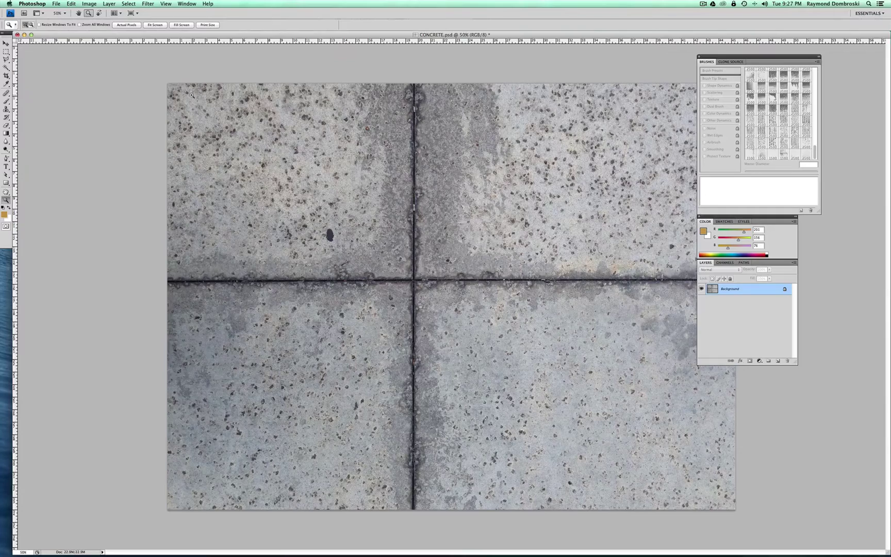
# Paste the copied circular logo as pixels onto the concrete image and center it over the crossing grooves
pyautogui.press('super+v')
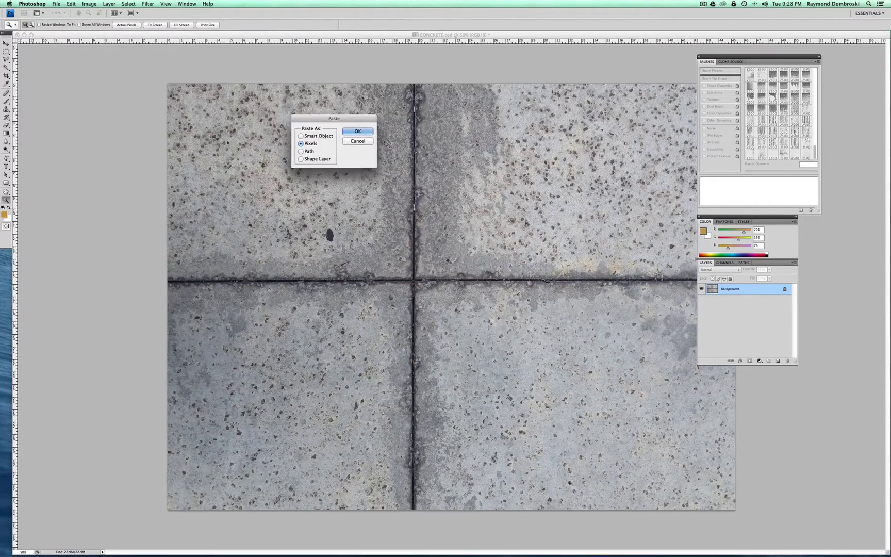
pyautogui.click(364, 131)
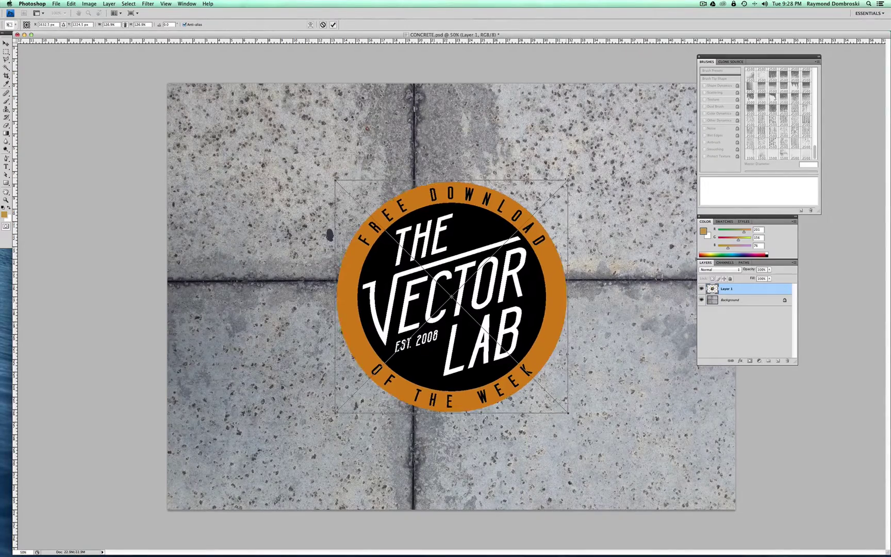
pyautogui.moveTo(513, 254)
pyautogui.mouseDown()
pyautogui.moveTo(490, 232)
pyautogui.moveTo(504, 239)
pyautogui.mouseUp()
pyautogui.press('Return')
pyautogui.press('z')
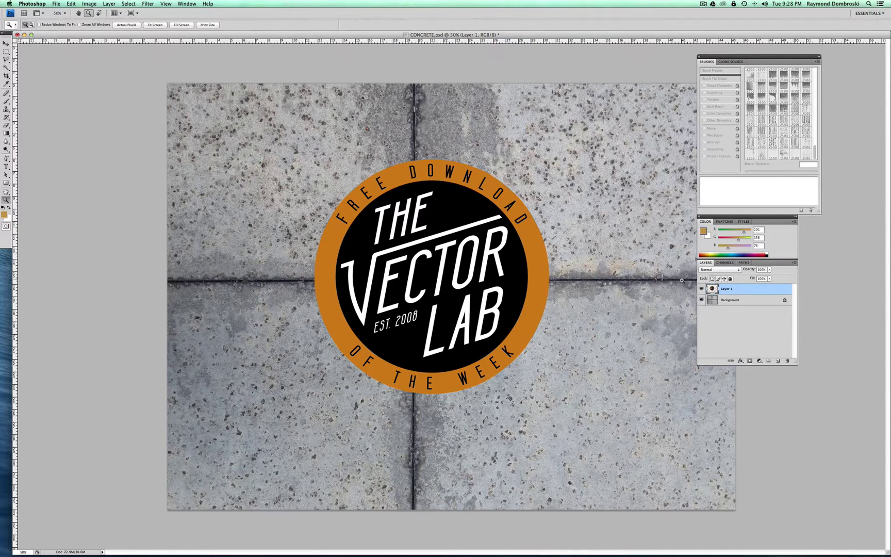
# Hide the logo layer and copy the entire concrete background into a new 3264 x 2448 pixel document
pyautogui.click(702, 290)
pyautogui.click(703, 289)
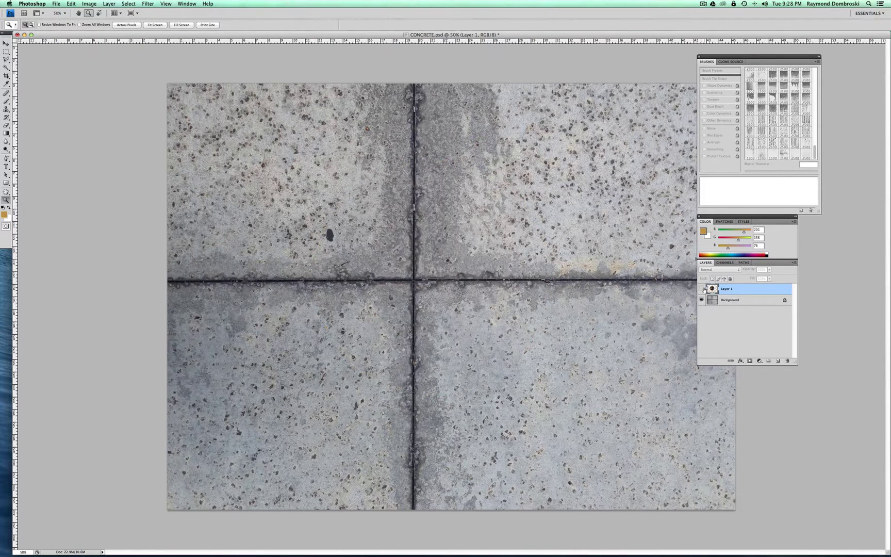
pyautogui.click(736, 302)
pyautogui.press('super+a')
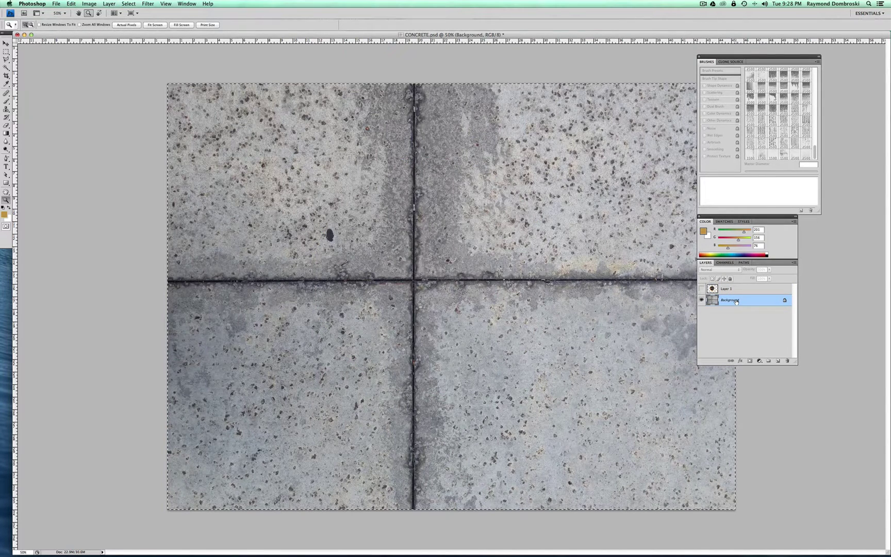
pyautogui.press('super+c')
pyautogui.press('super+n')
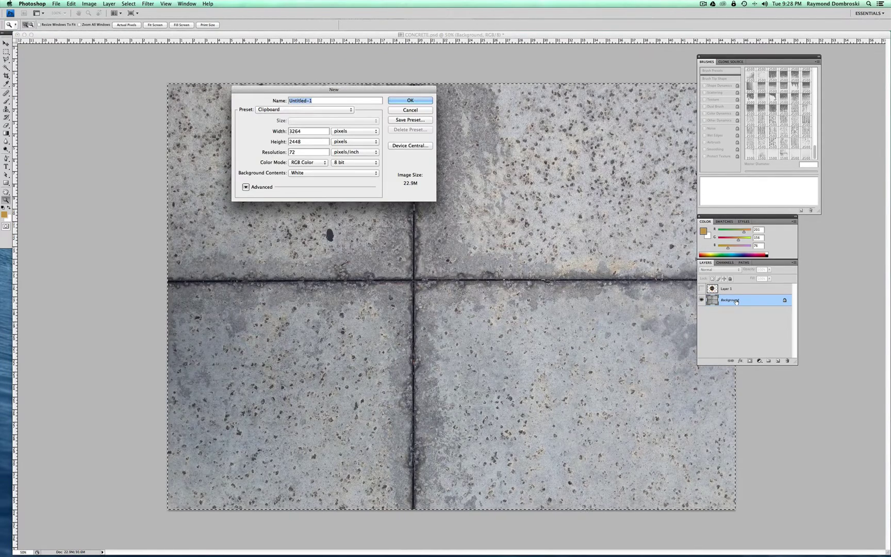
pyautogui.click(411, 101)
pyautogui.press('super+v')
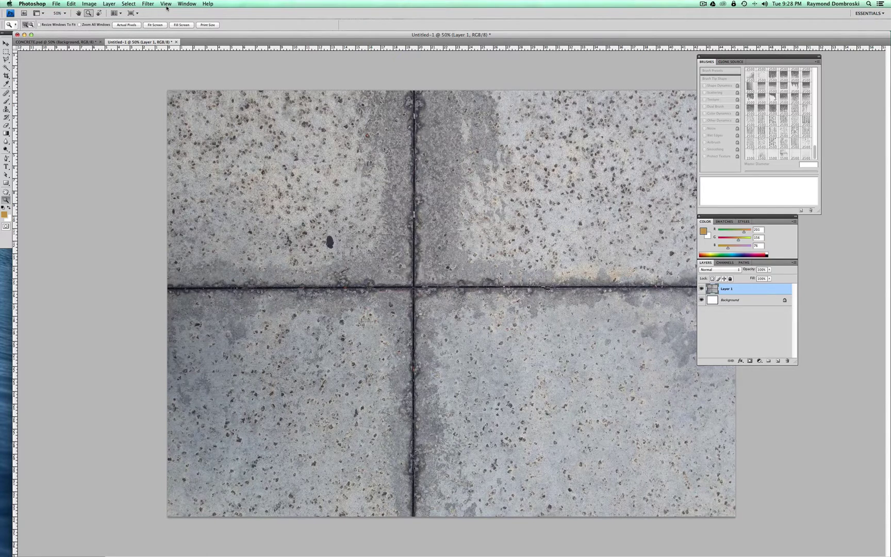
# Apply a 1.6-pixel Gaussian Blur to the concrete copy and save that document as DISPLACEMENT-MAP.psd
pyautogui.click(148, 3)
pyautogui.moveTo(155, 64)
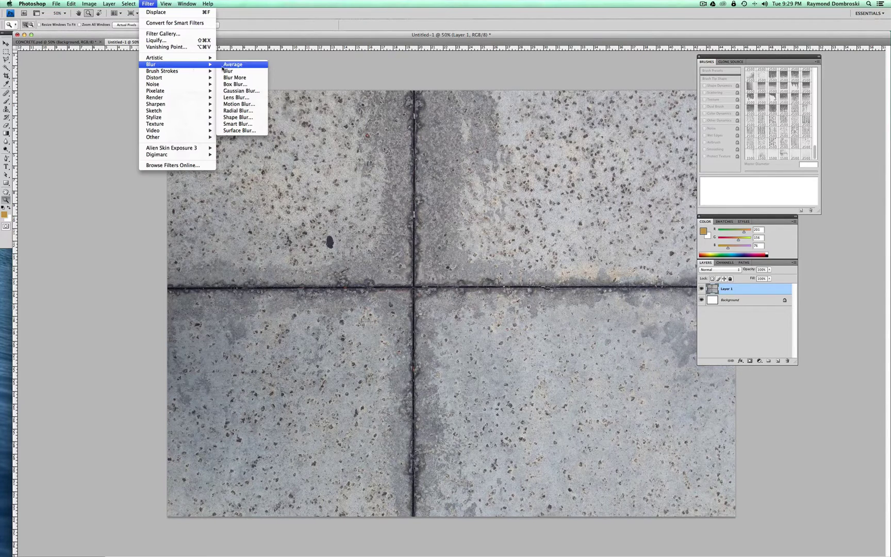
pyautogui.click(240, 91)
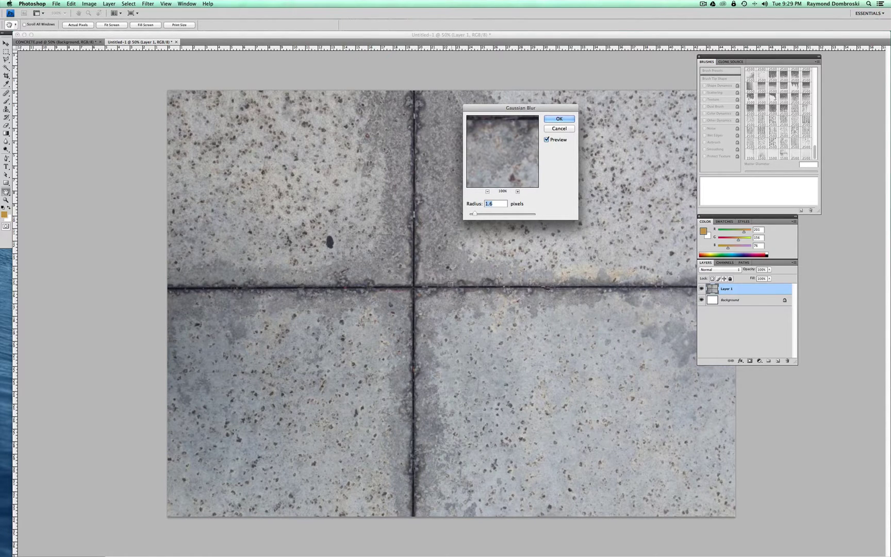
pyautogui.click(559, 120)
pyautogui.press('z')
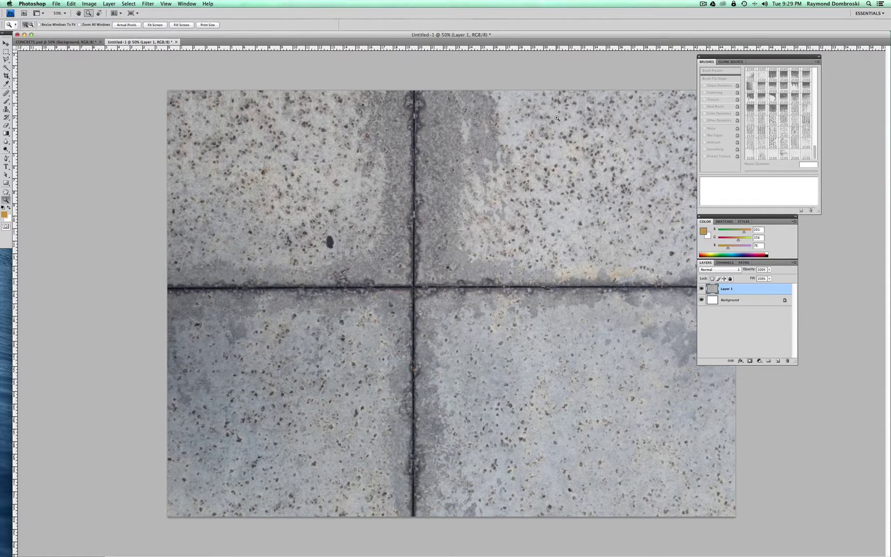
pyautogui.press('super+s')
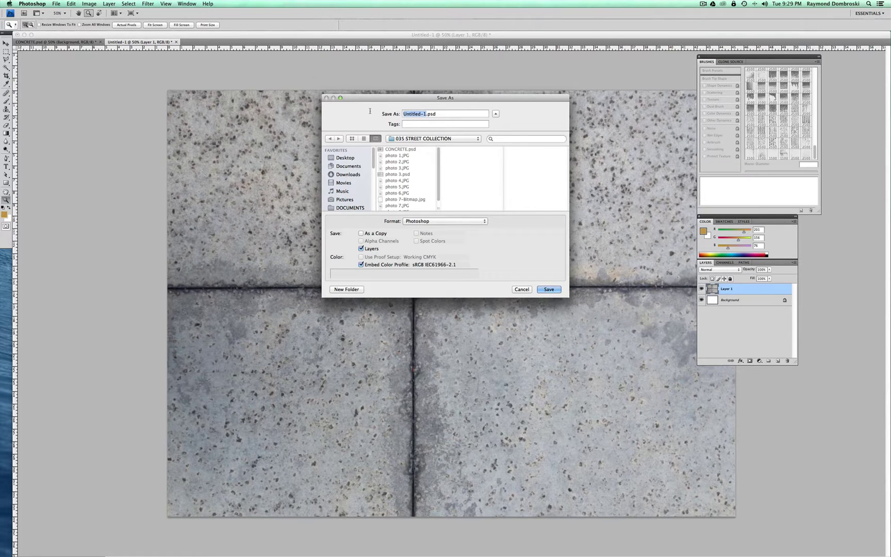
pyautogui.write('DISPLACEMEN')
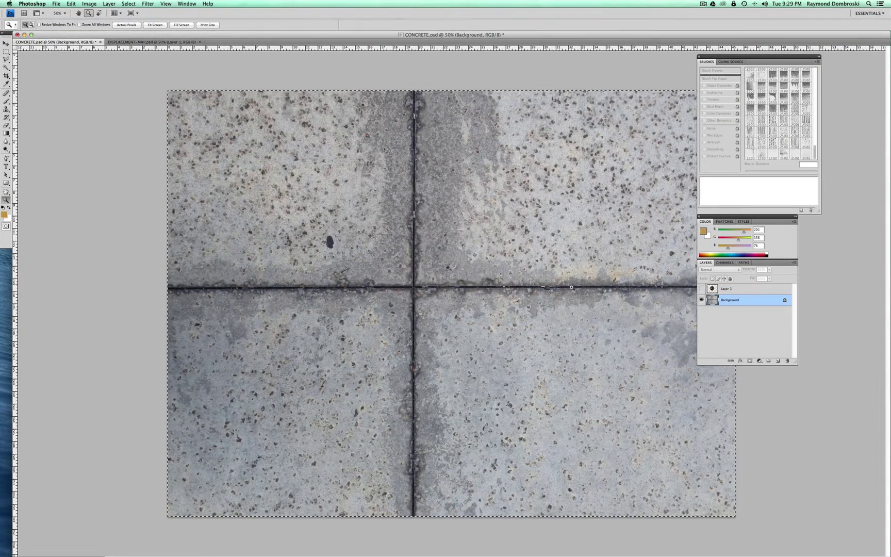
# Show and select the logo layer in CONCRETE.psd and clear the canvas selection
pyautogui.click(701, 290)
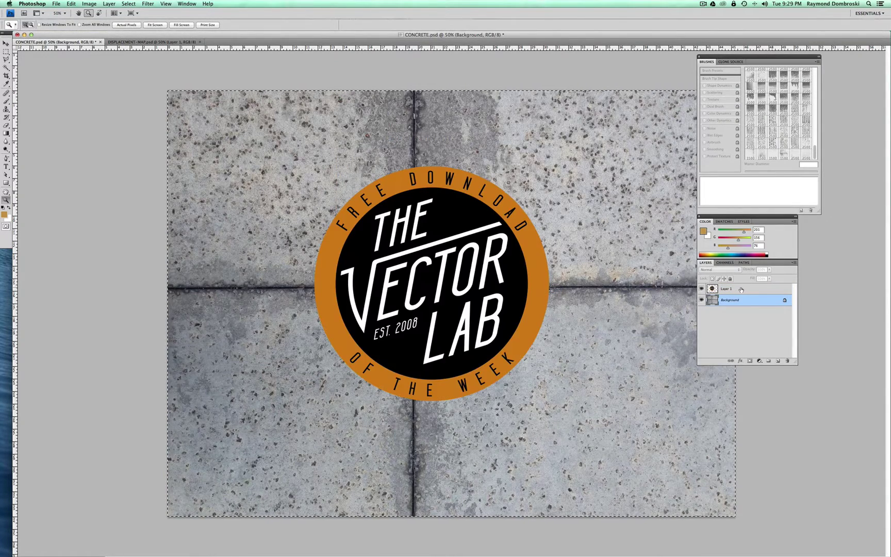
pyautogui.click(712, 290)
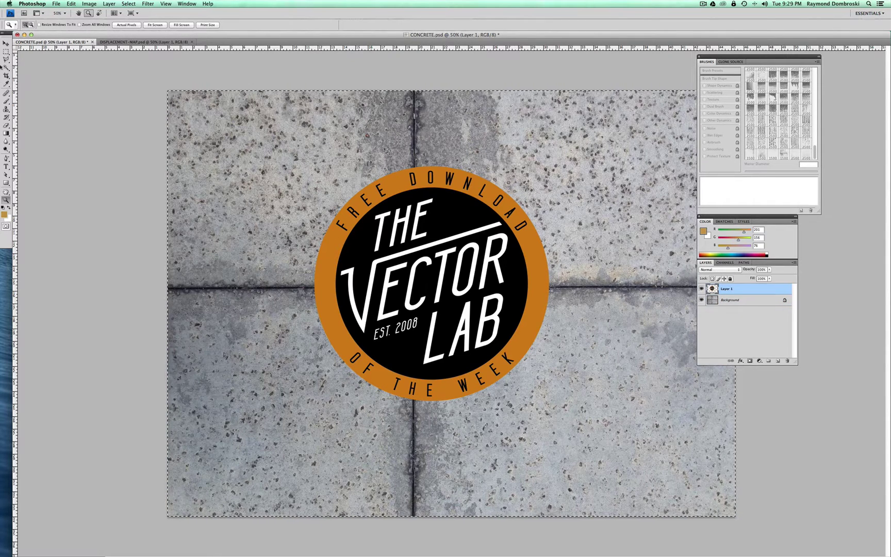
pyautogui.press('m')
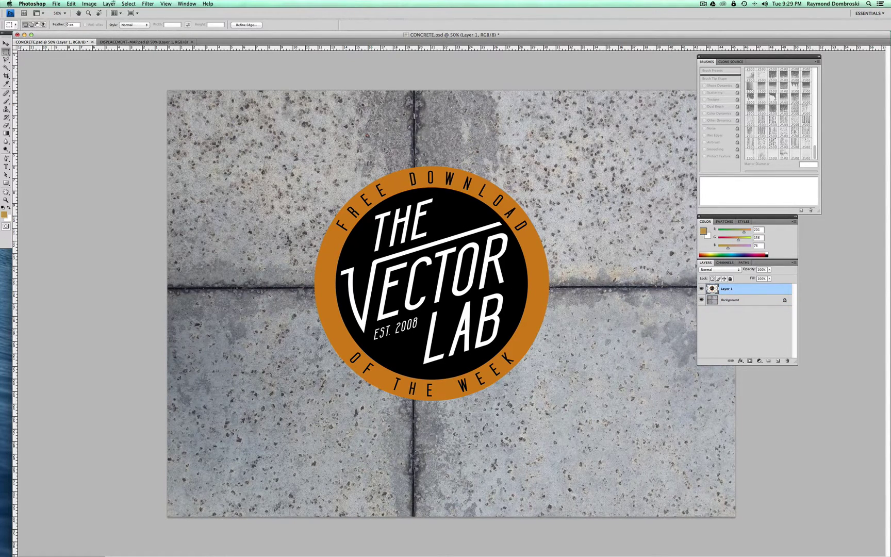
# Try the Displace filter on the logo with horizontal scale -2 and vertical scale 2, using DISPLACEMENT-MAP.psd
pyautogui.click(147, 4)
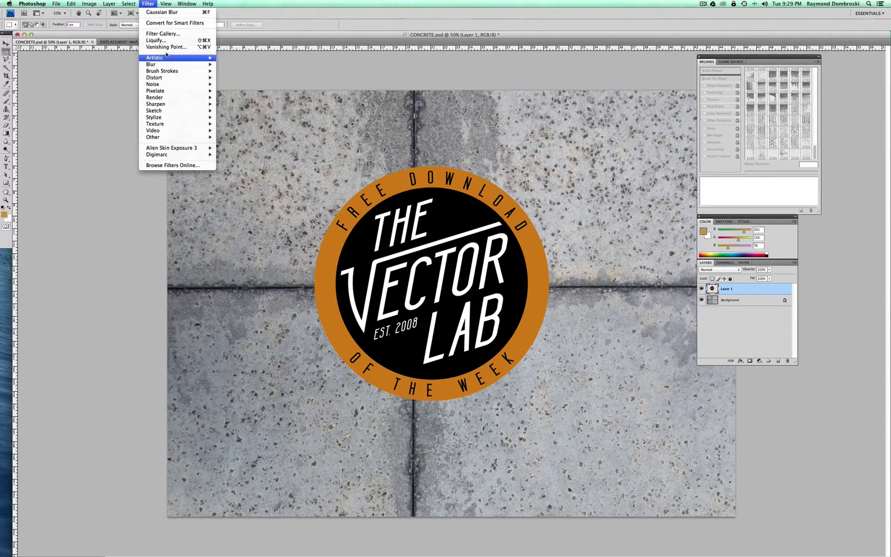
pyautogui.moveTo(163, 77)
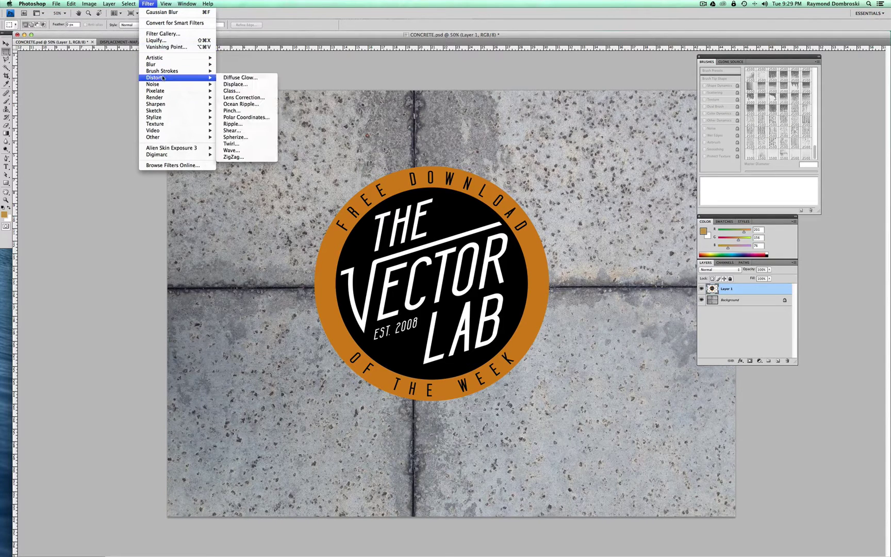
pyautogui.click(232, 83)
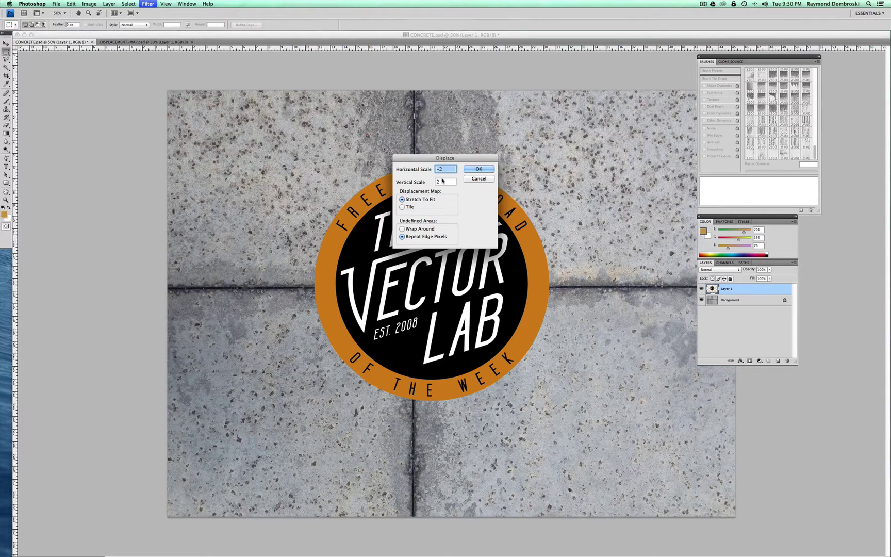
pyautogui.click(472, 170)
pyautogui.click(405, 149)
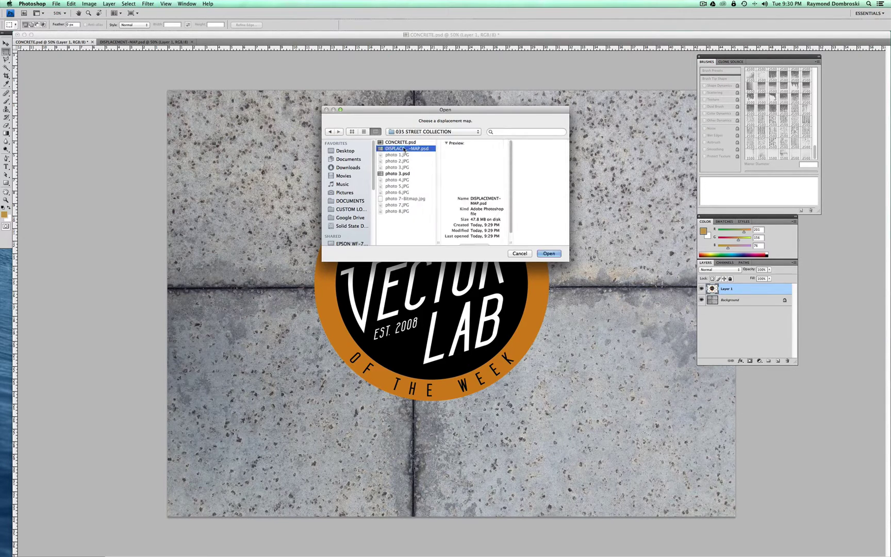
pyautogui.click(549, 253)
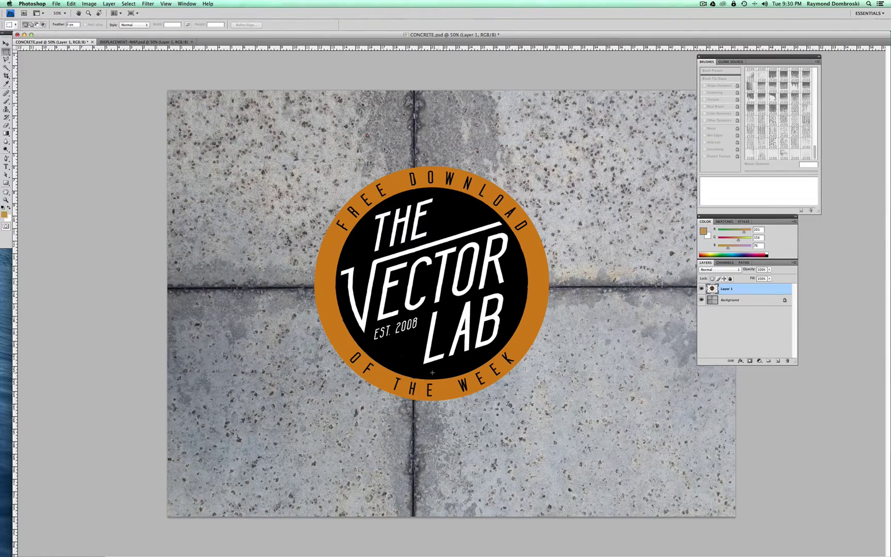
# Examine the logo's lettering and edges up close to judge the strength of the displacement
pyautogui.click(5, 199)
pyautogui.click(346, 293)
pyautogui.click(347, 293)
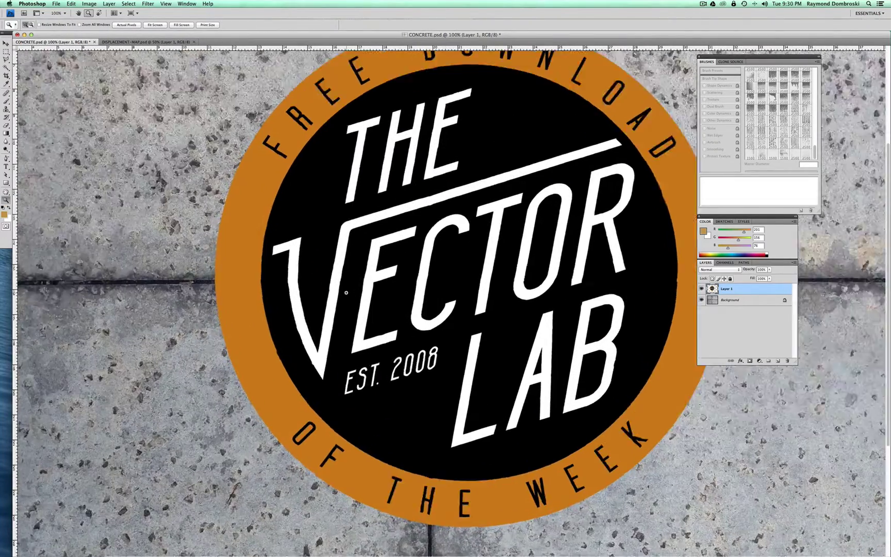
pyautogui.click(349, 292)
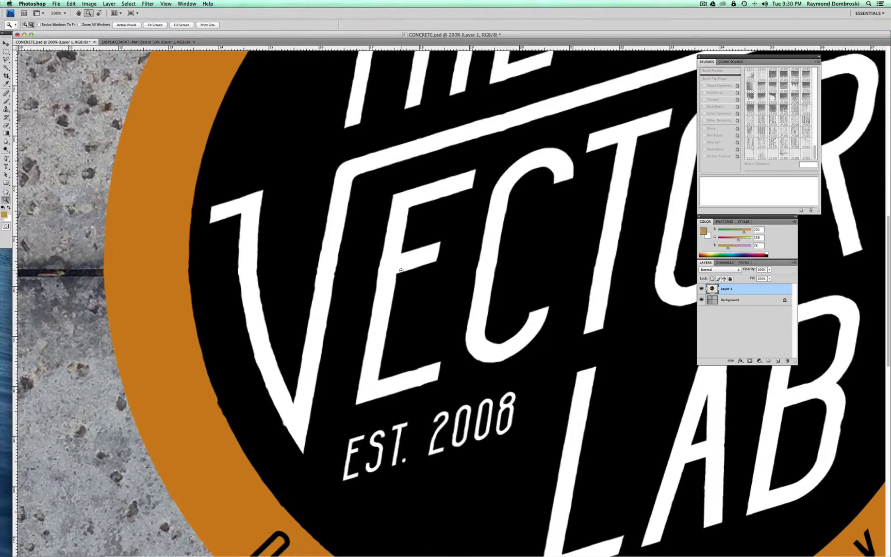
pyautogui.keyDown('alt'); pyautogui.click(405, 272); pyautogui.keyUp('alt')
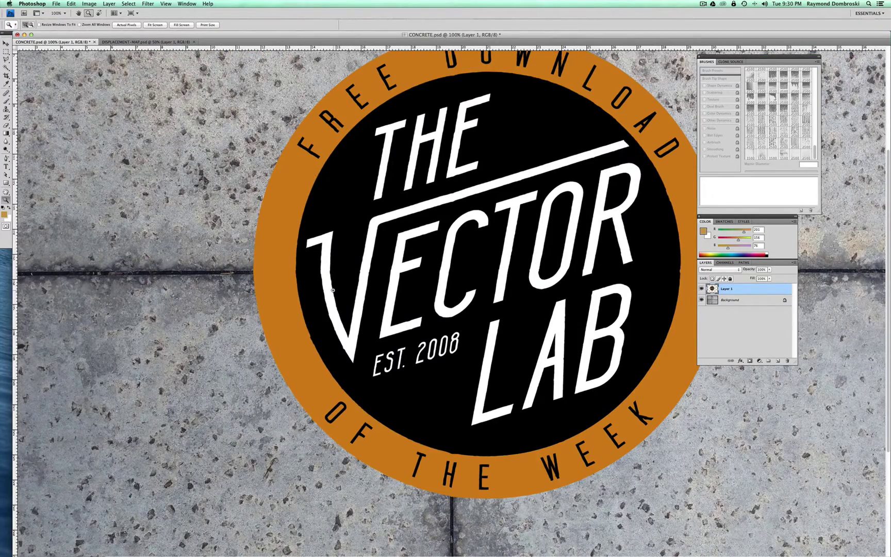
pyautogui.keyDown('alt'); pyautogui.click(385, 294); pyautogui.keyUp('alt')
pyautogui.keyDown('alt'); pyautogui.click(385, 294); pyautogui.keyUp('alt')
pyautogui.keyDown('alt'); pyautogui.click(384, 294); pyautogui.keyUp('alt')
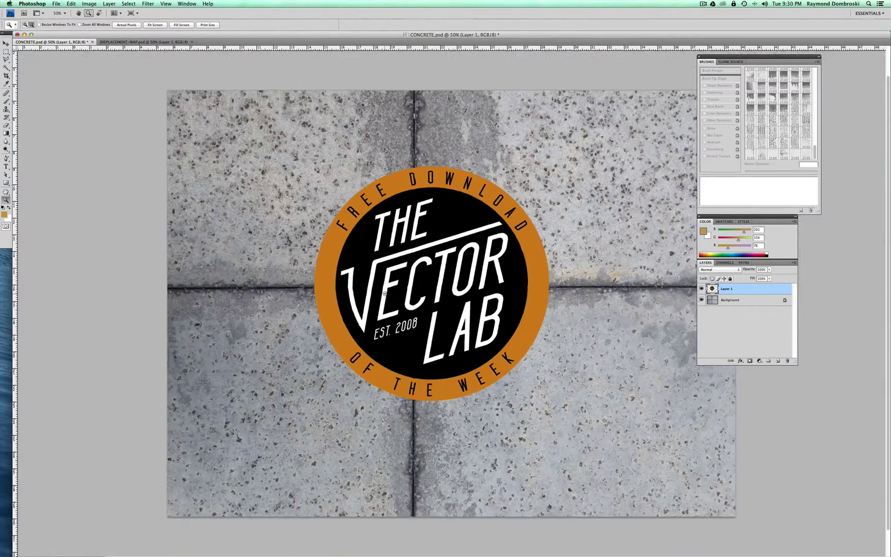
pyautogui.click(377, 311)
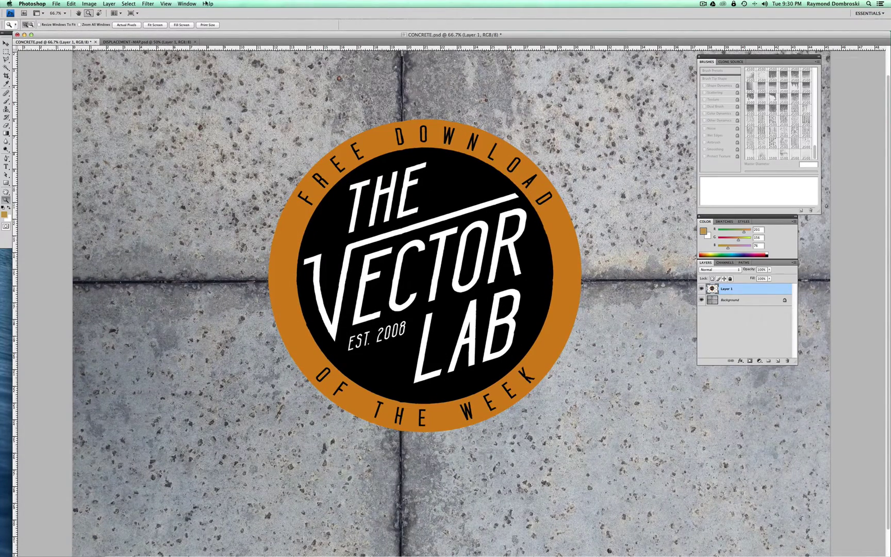
# Revert the document history to the Deselect state to undo the Displace filter
pyautogui.click(186, 4)
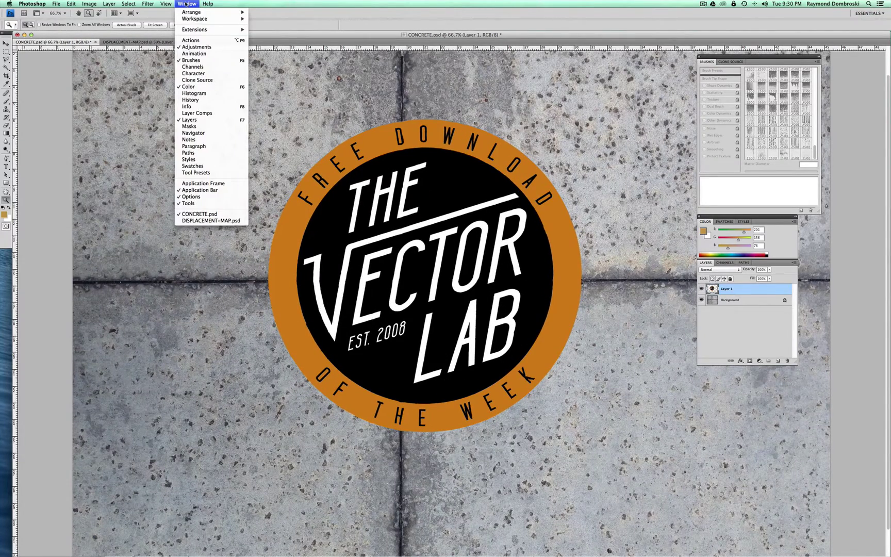
pyautogui.click(209, 100)
pyautogui.moveTo(673, 263); pyautogui.dragTo(672, 354)
pyautogui.click(673, 306)
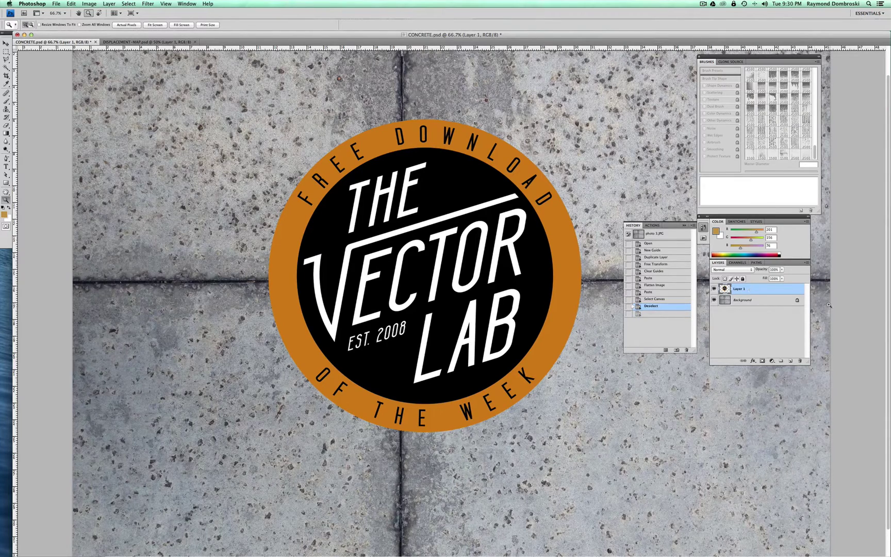
# Displace the logo layer with horizontal scale -3 and vertical scale 3, using DISPLACEMENT-MAP.psd as the map
pyautogui.click(148, 3)
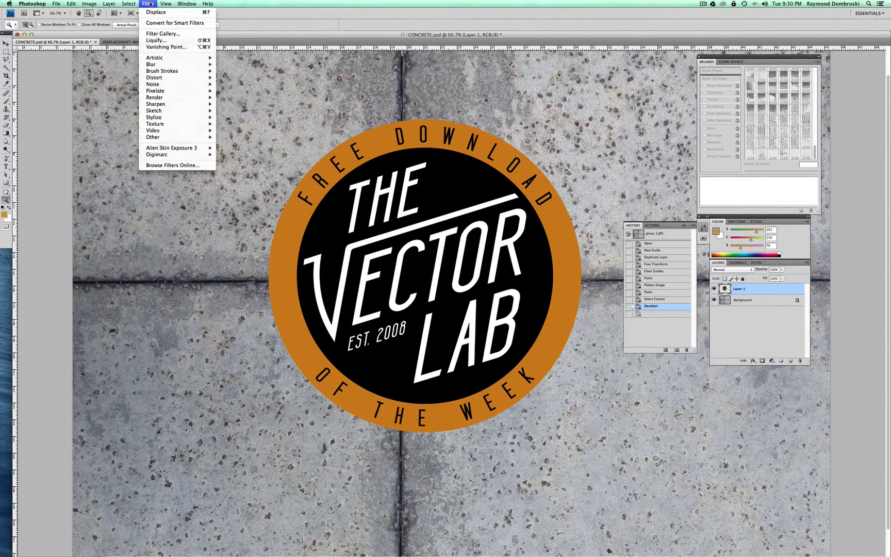
pyautogui.moveTo(196, 78)
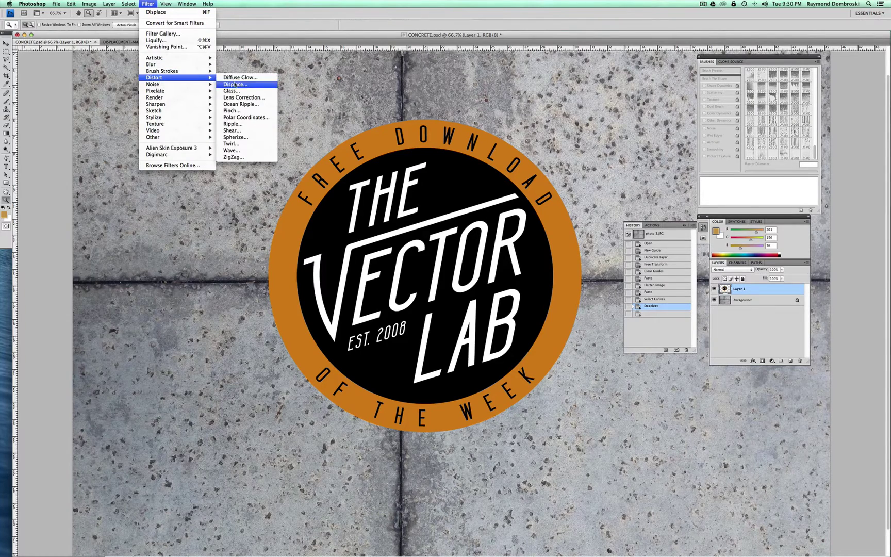
pyautogui.click(235, 84)
pyautogui.click(446, 170)
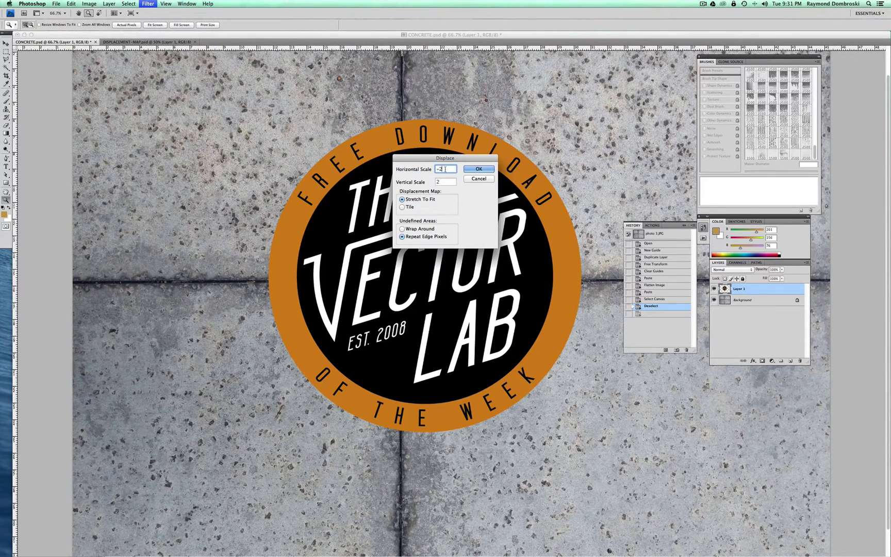
pyautogui.press('BackSpace')
pyautogui.write('3')
pyautogui.press('Tab')
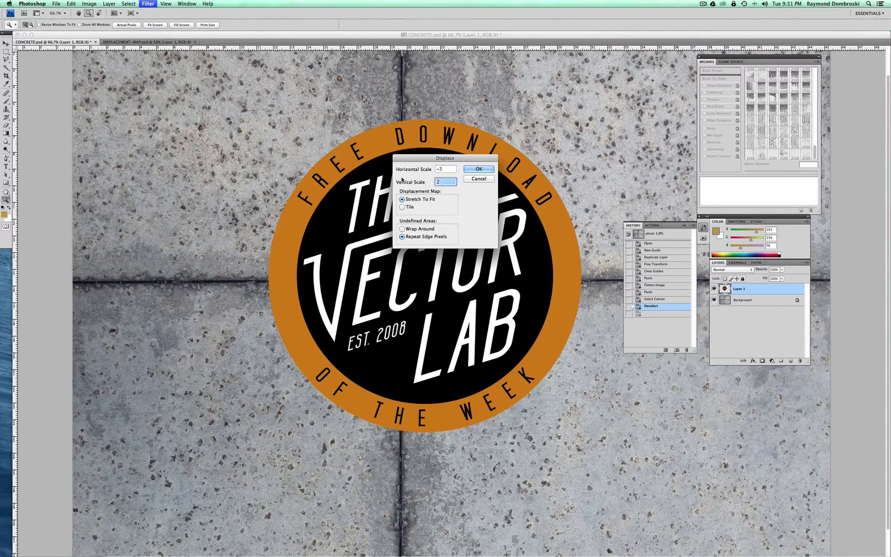
pyautogui.write('3')
pyautogui.press('Return')
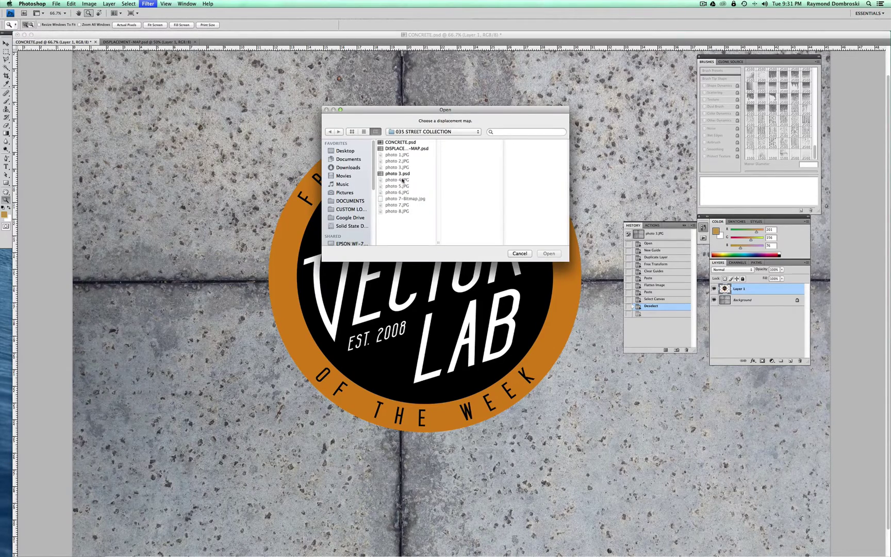
pyautogui.doubleClick(410, 148)
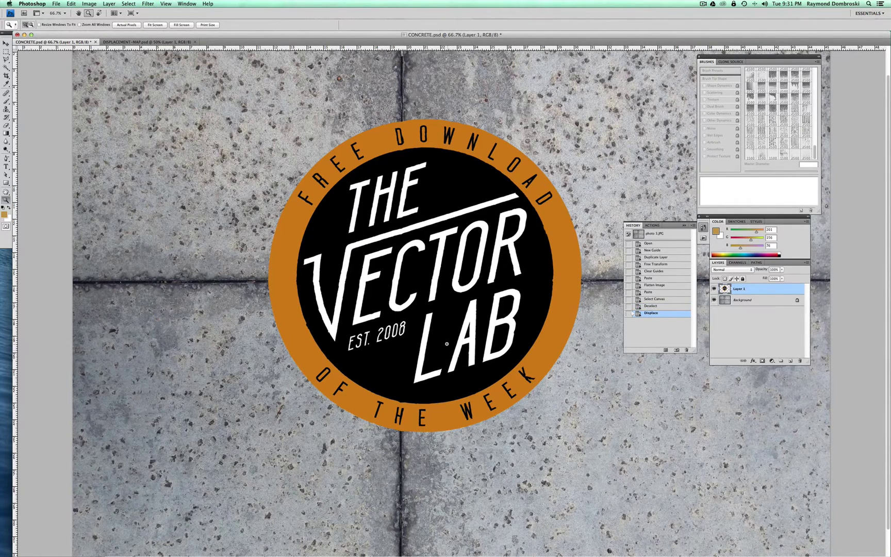
# Lower the logo layer's opacity to 86% so the concrete shows through
pyautogui.click(783, 270)
pyautogui.moveTo(783, 277); pyautogui.dragTo(780, 278)
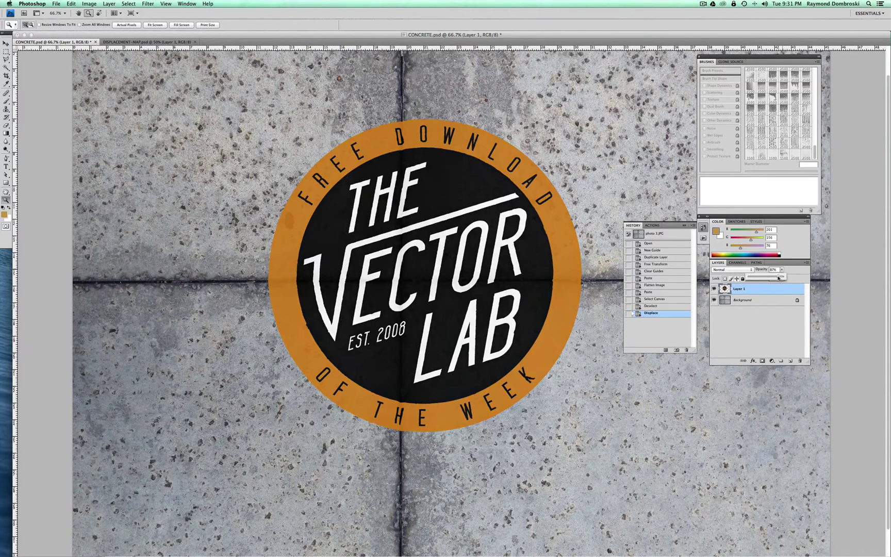
pyautogui.moveTo(779, 278); pyautogui.dragTo(779, 278)
pyautogui.keyDown('alt'); pyautogui.click(548, 333); pyautogui.keyUp('alt')
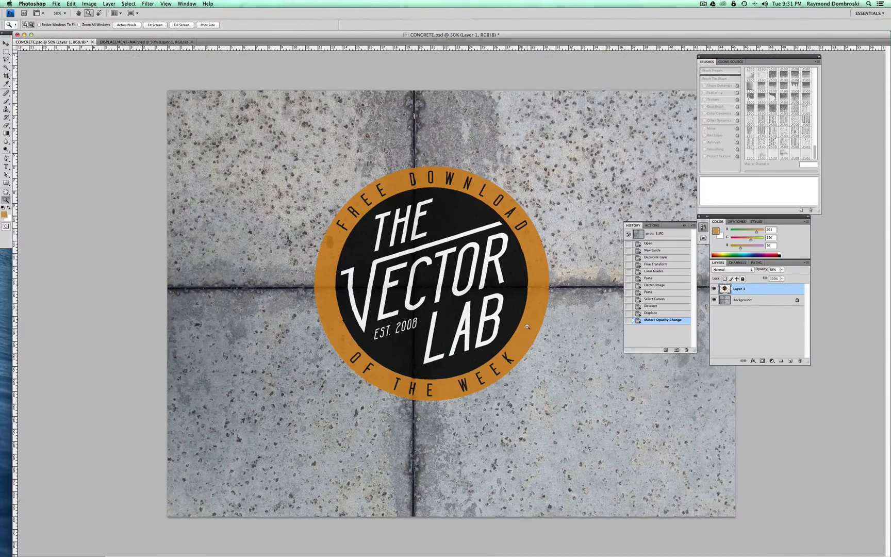
# Add a layer mask that reveals all to the logo layer
pyautogui.keyDown('alt'); pyautogui.click(523, 315); pyautogui.keyUp('alt')
pyautogui.press('super+equal')
pyautogui.press('super+equal')
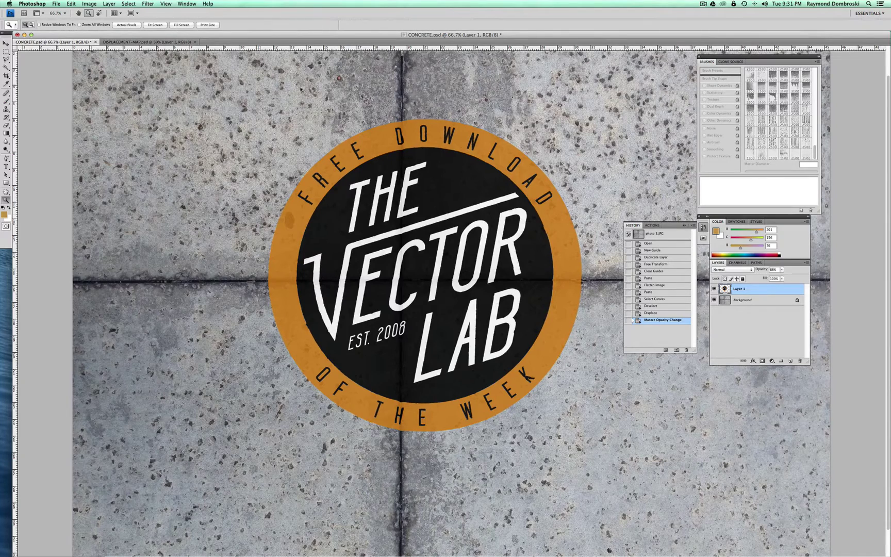
pyautogui.click(109, 4)
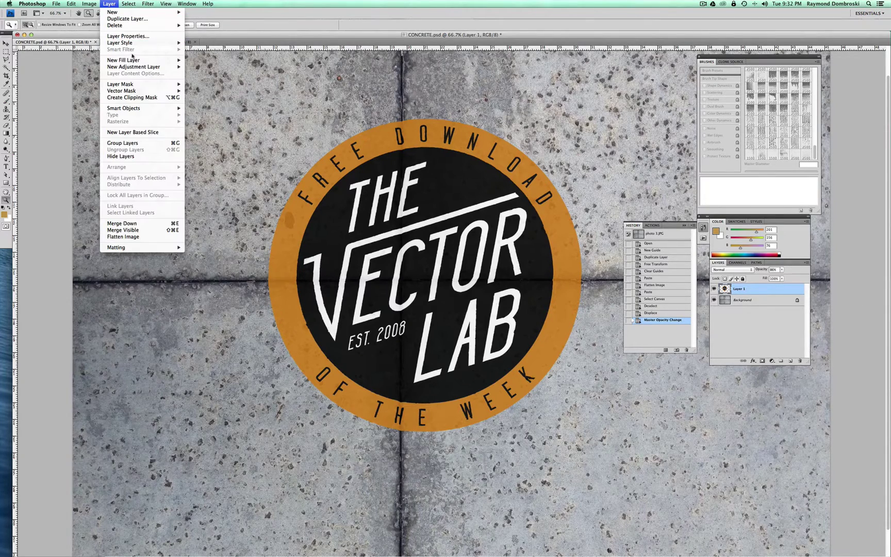
pyautogui.moveTo(165, 84)
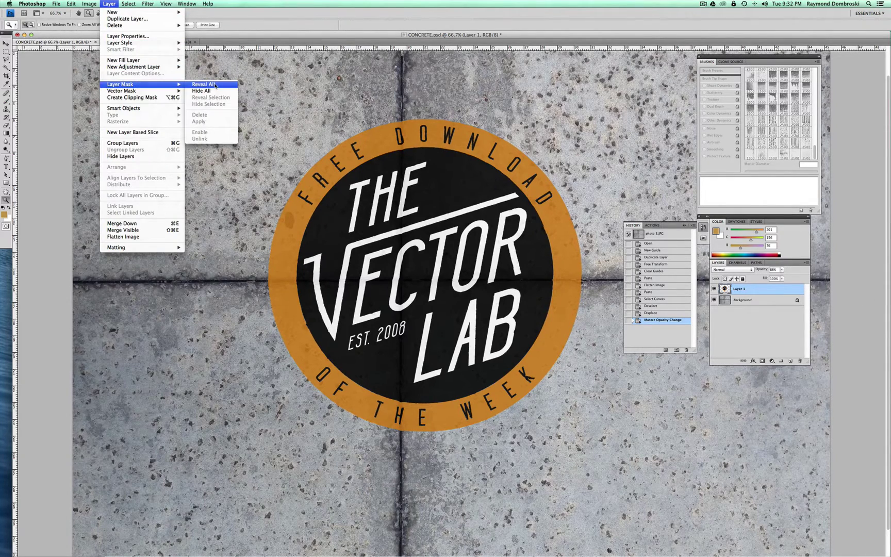
pyautogui.click(216, 85)
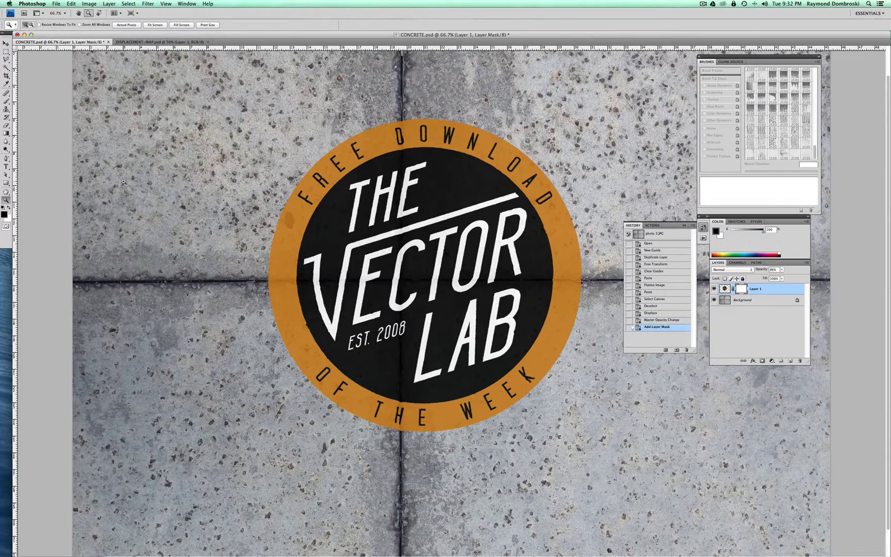
# Stamp a speckled texture brush in black on the logo's layer mask at 2300 px to start distressing it
pyautogui.press('b')
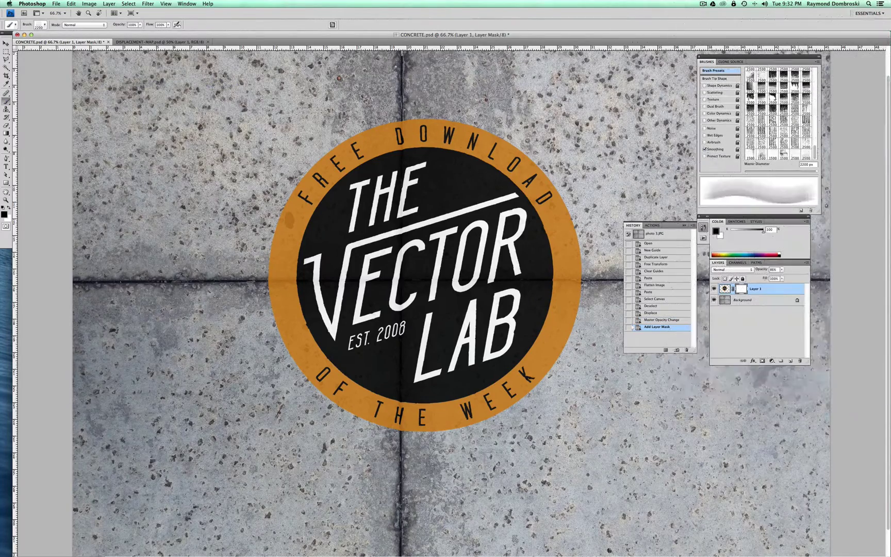
pyautogui.click(810, 151)
pyautogui.moveTo(572, 474)
pyautogui.mouseDown()
pyautogui.moveTo(330, 485)
pyautogui.moveTo(516, 444)
pyautogui.moveTo(516, 465)
pyautogui.mouseUp()
pyautogui.press('[')
pyautogui.moveTo(463, 251); pyautogui.dragTo(461, 249)
pyautogui.press('[')
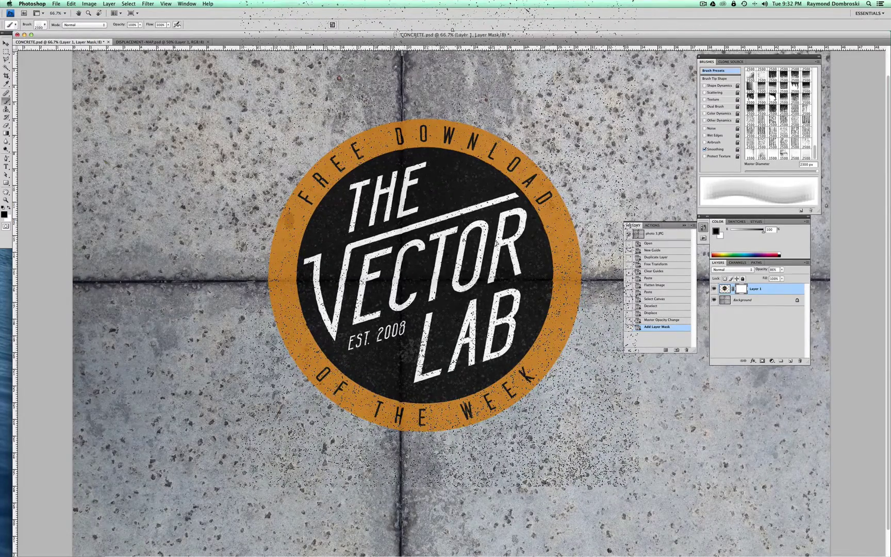
pyautogui.click(245, 90)
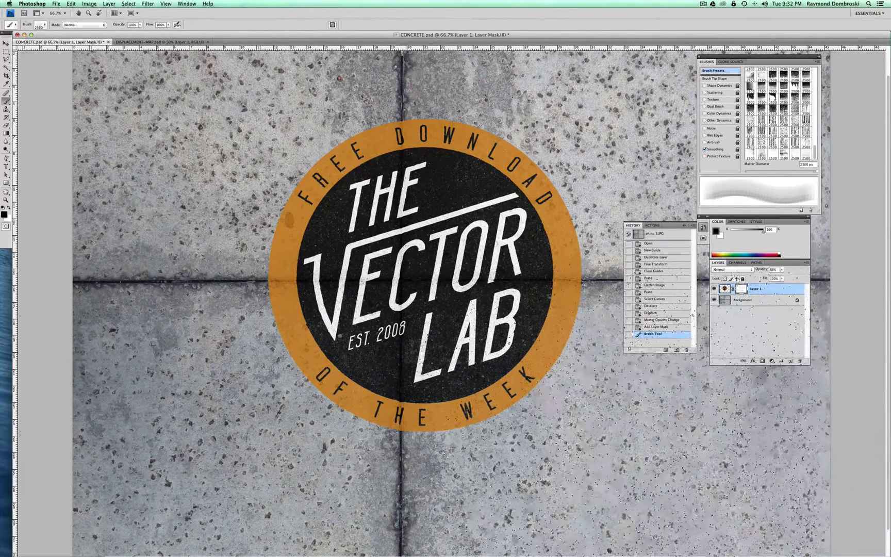
# Reduce the texture brush to 2000 px and stamp it two more times on the logo's layer mask
pyautogui.press('[')
pyautogui.press('[')
pyautogui.press('[')
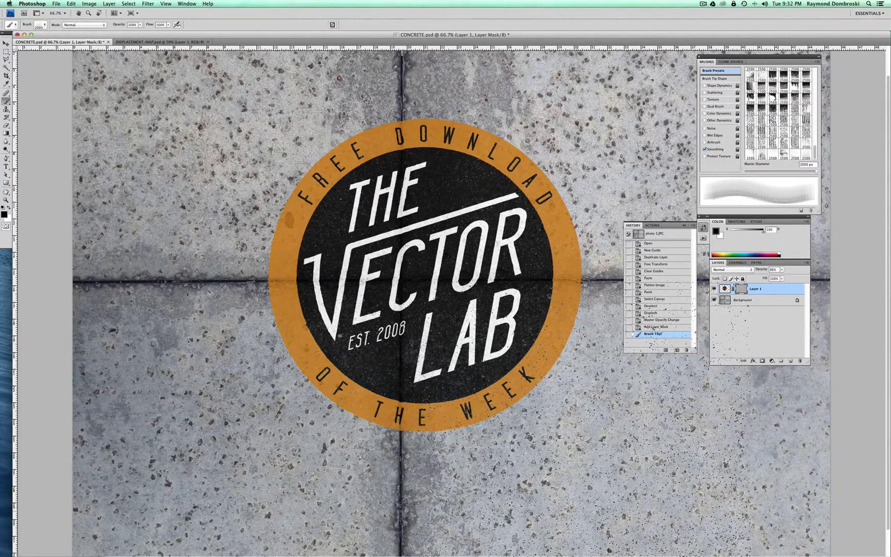
pyautogui.click(712, 454)
pyautogui.click(465, 521)
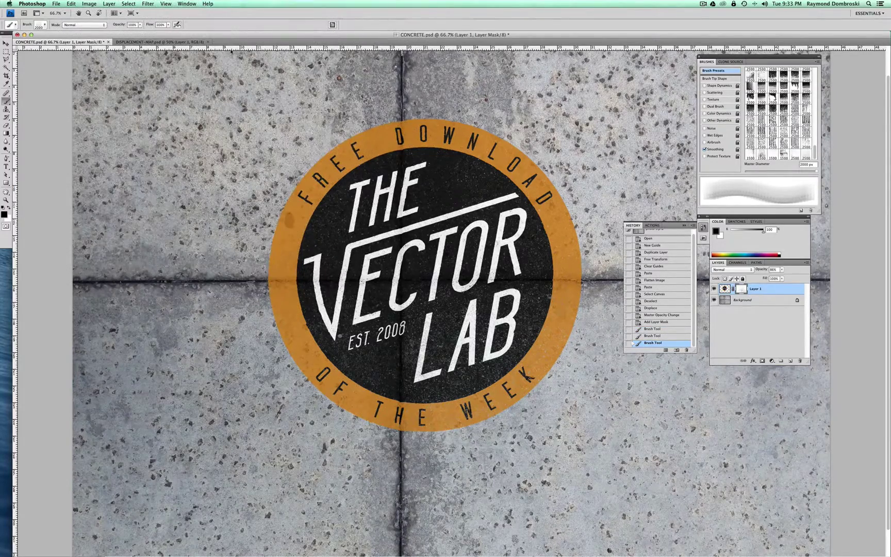
# Reduce the texture brush to 1700 px and stamp it once over the upper-left part of the logo's mask
pyautogui.press('[')
pyautogui.press('[')
pyautogui.press('[')
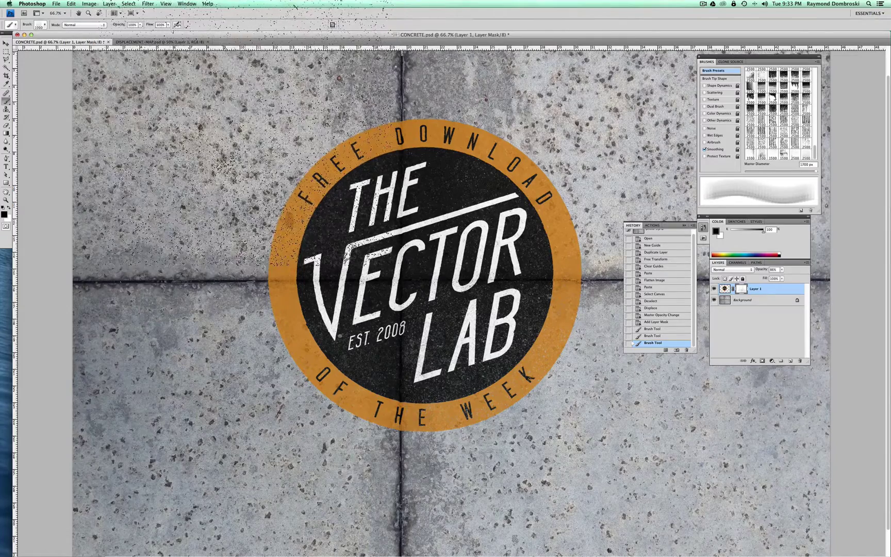
pyautogui.click(248, 211)
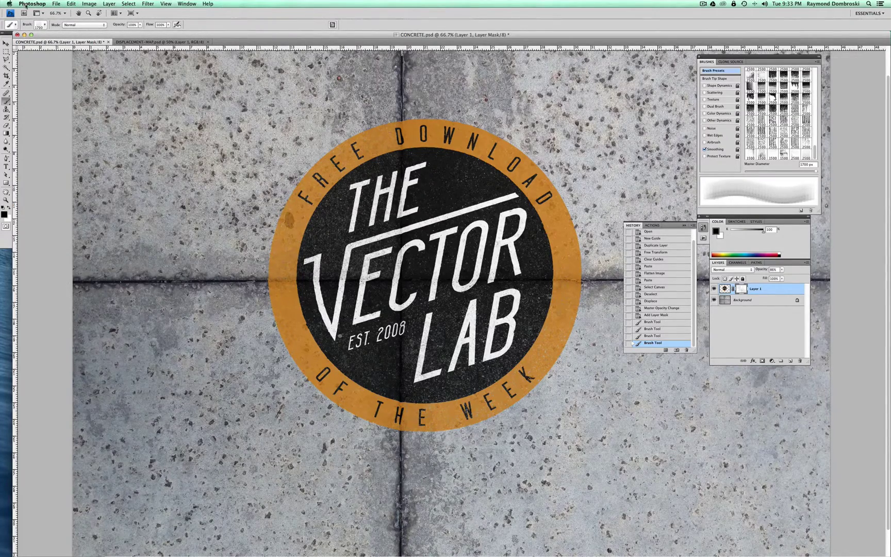
# Duplicate the Background layer and place the copy above the logo layer
pyautogui.click(743, 300)
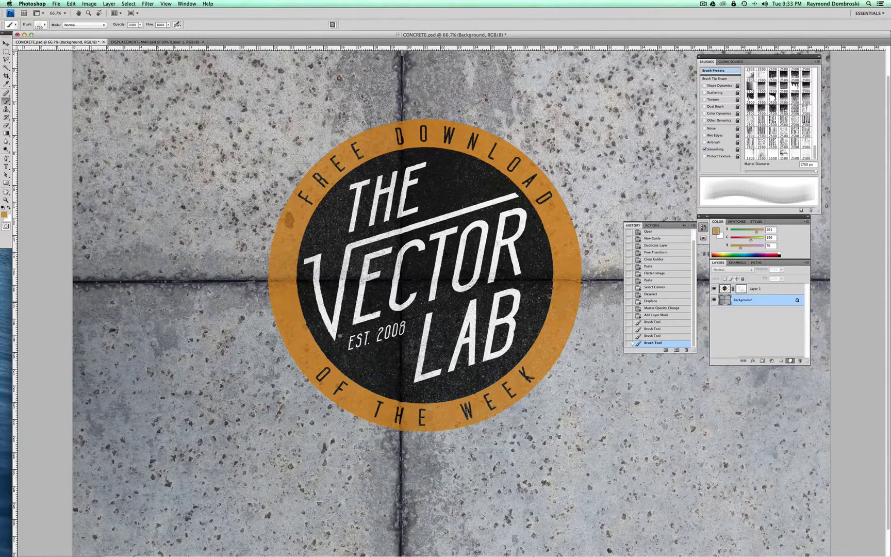
pyautogui.moveTo(743, 299); pyautogui.dragTo(790, 361)
pyautogui.moveTo(756, 299); pyautogui.dragTo(756, 285)
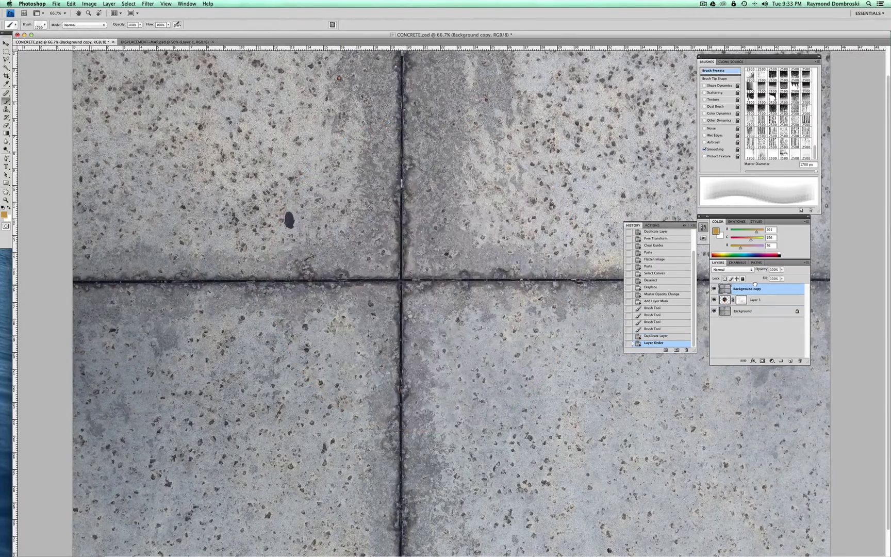
# Brighten the concrete copy with Levels, setting the white input level to 197
pyautogui.press('super+l')
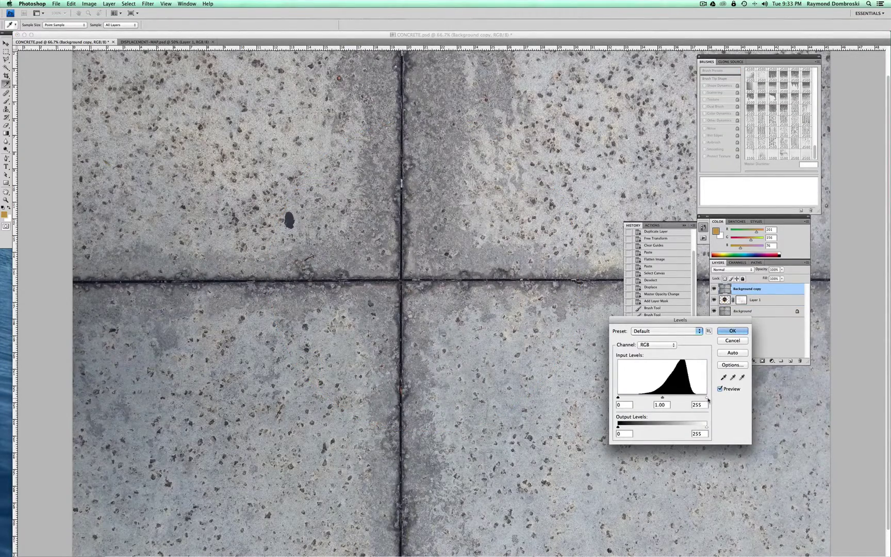
pyautogui.moveTo(706, 398); pyautogui.dragTo(686, 399)
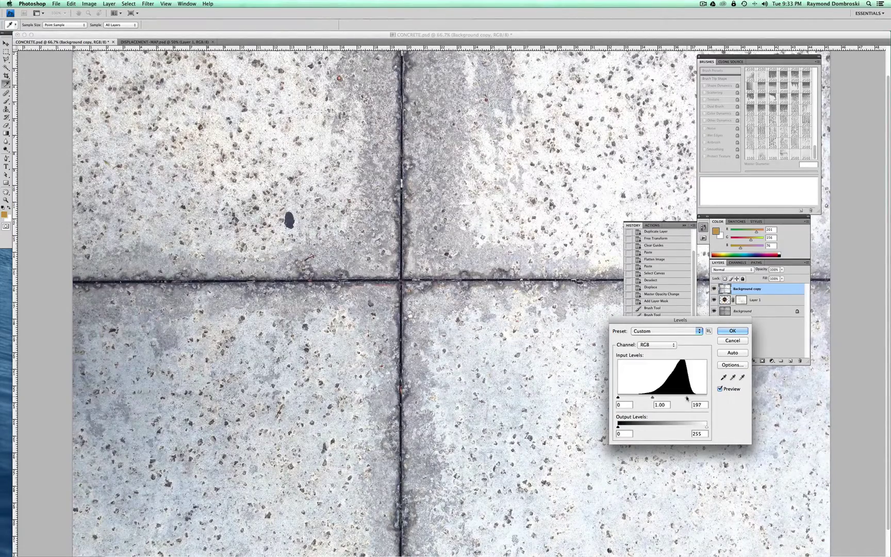
pyautogui.moveTo(686, 398); pyautogui.dragTo(686, 399)
pyautogui.click(733, 331)
pyautogui.press('b')
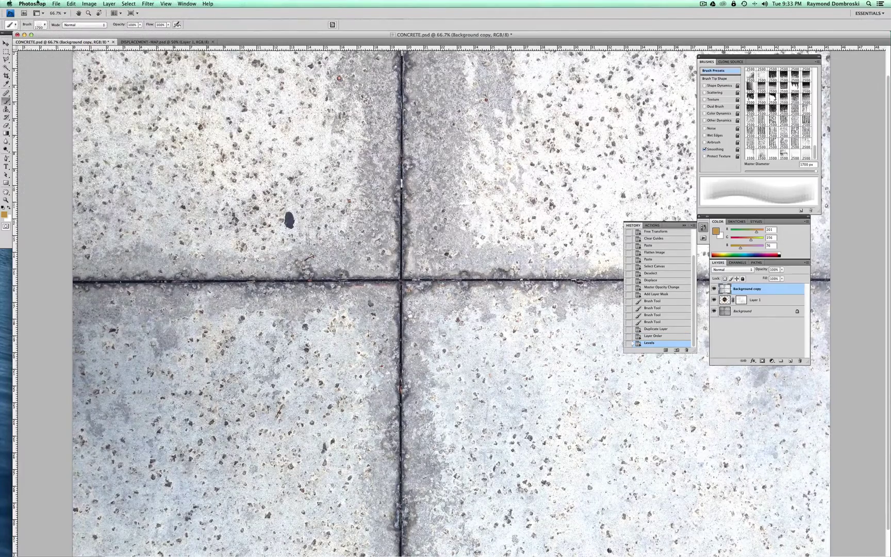
# Desaturate the concrete copy layer
pyautogui.click(90, 4)
pyautogui.moveTo(104, 23)
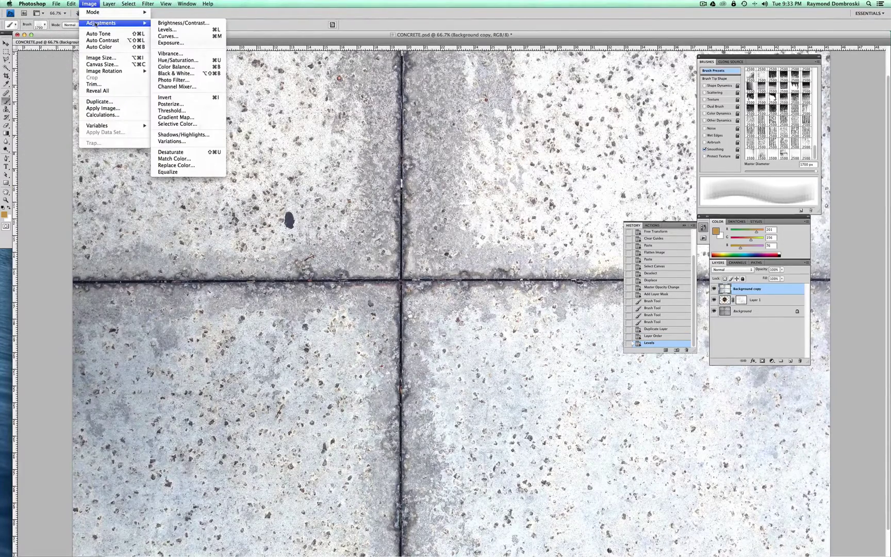
pyautogui.click(196, 152)
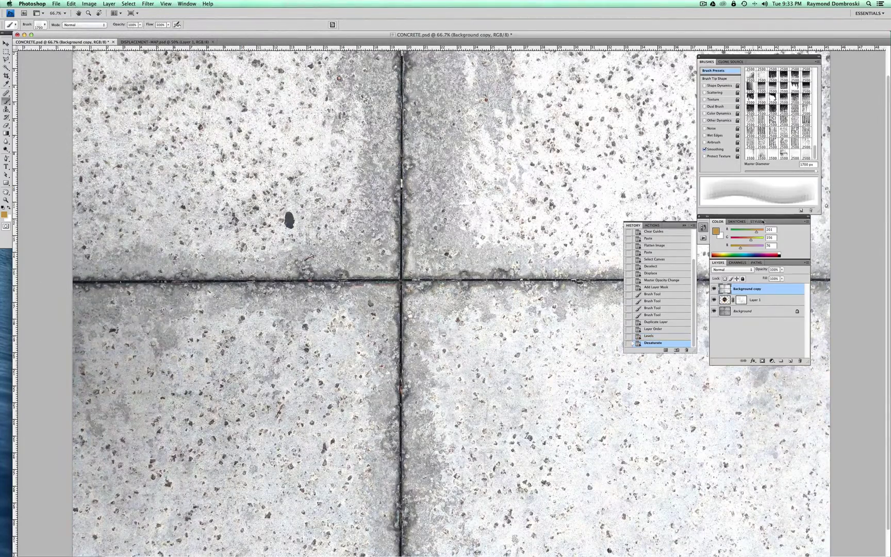
# Set the concrete copy's blend mode to Multiply and switch its visibility off and on to compare the effect
pyautogui.click(749, 270)
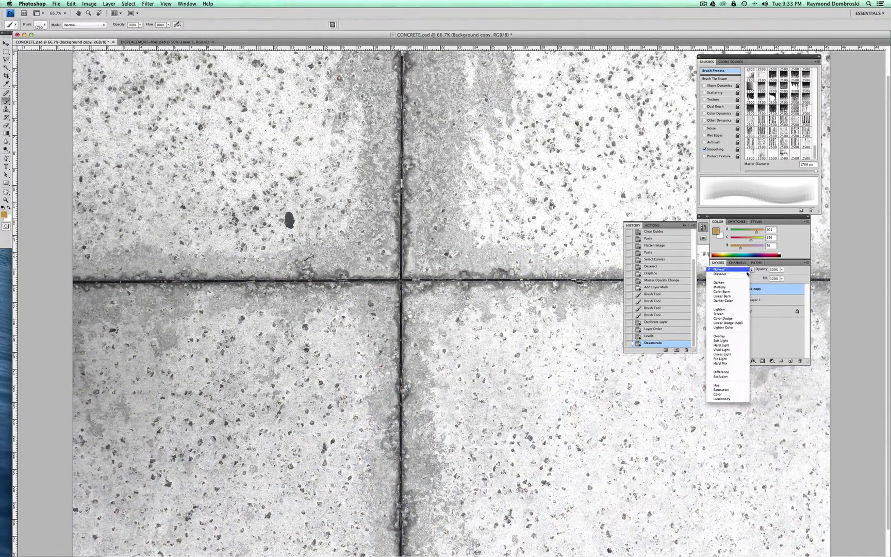
pyautogui.click(742, 289)
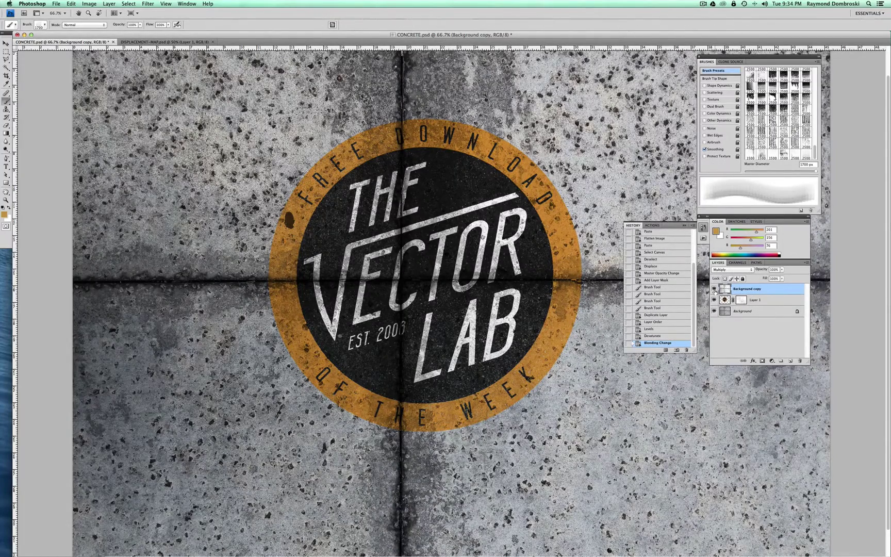
pyautogui.click(715, 290)
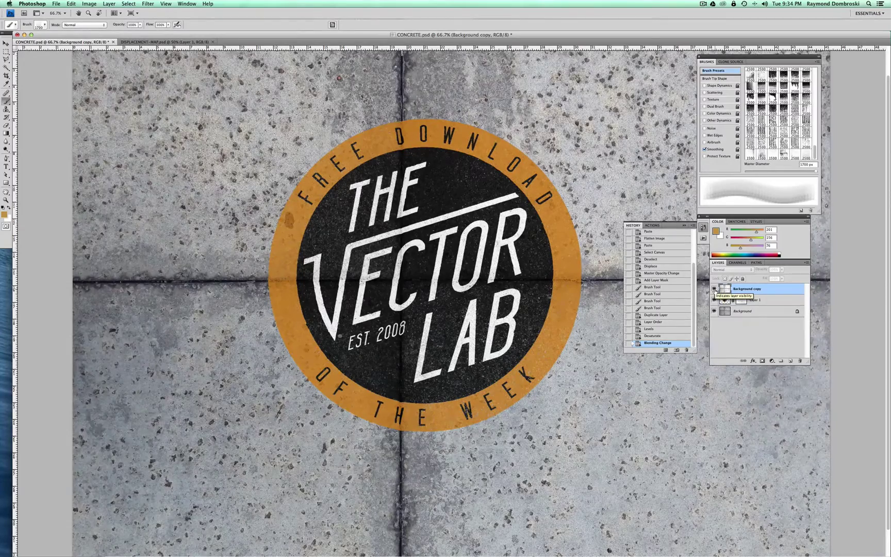
pyautogui.click(714, 290)
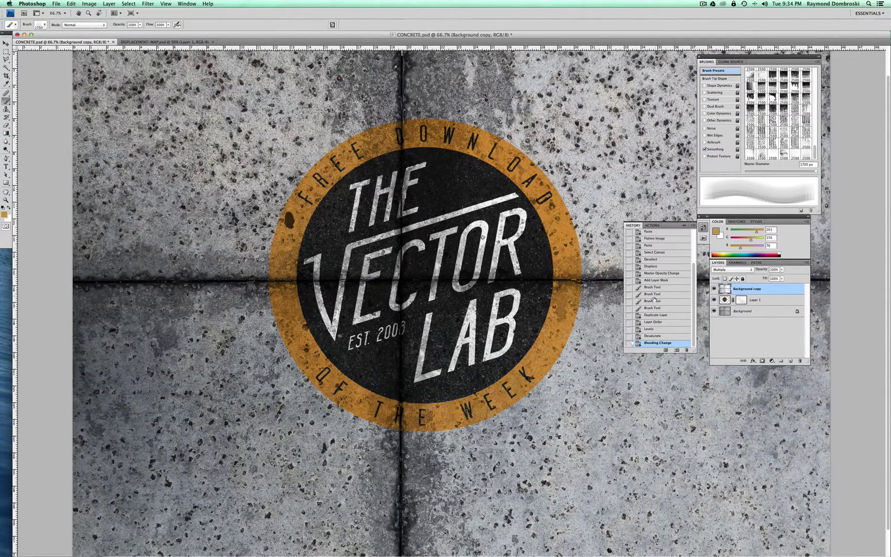
# Lower the concrete copy layer's opacity to about 52%
pyautogui.click(782, 270)
pyautogui.moveTo(785, 280); pyautogui.dragTo(769, 279)
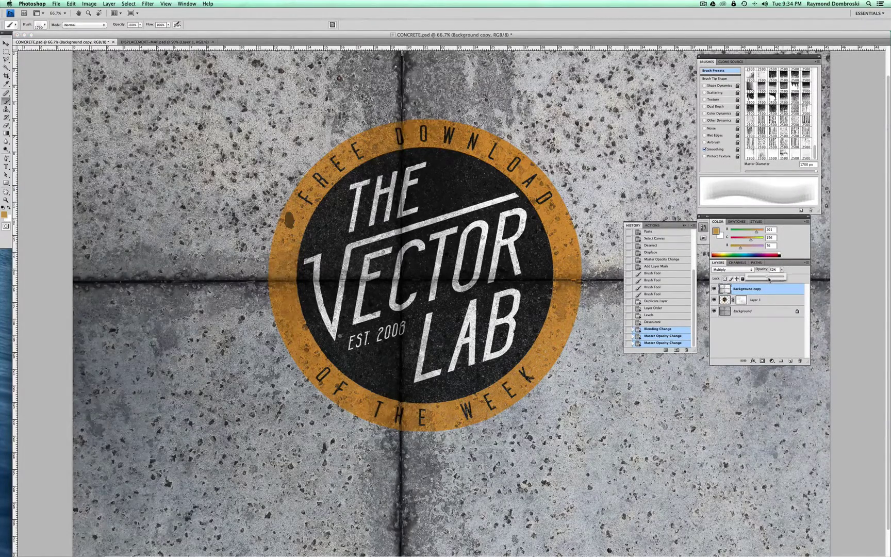